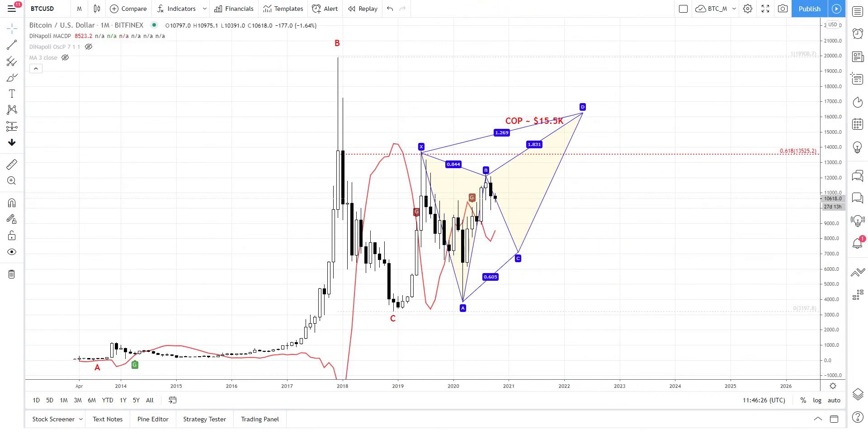
# Step: Switch to the BTC_W weekly BTCUSD layout with the purple ABCD pattern and Hash Ribbons pane
pyautogui.hotkey('ctrl', 'Tab')
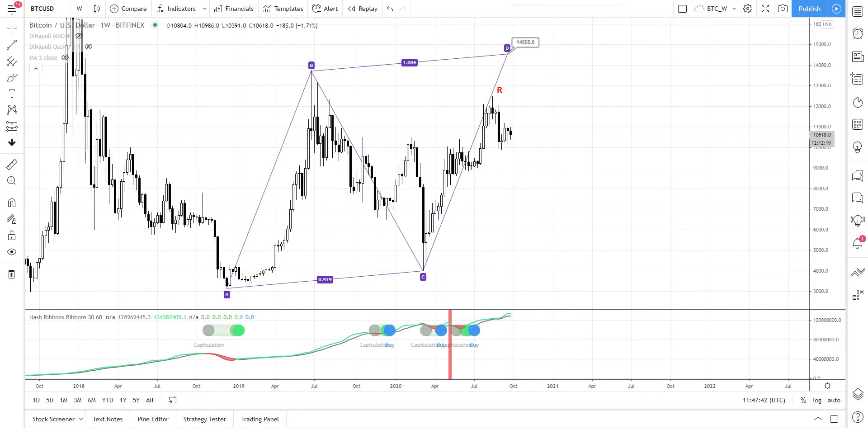
# Step: Cycle to the next saved layout, moving on toward the BTC_4H chart
pyautogui.hotkey('ctrl', 'Tab')
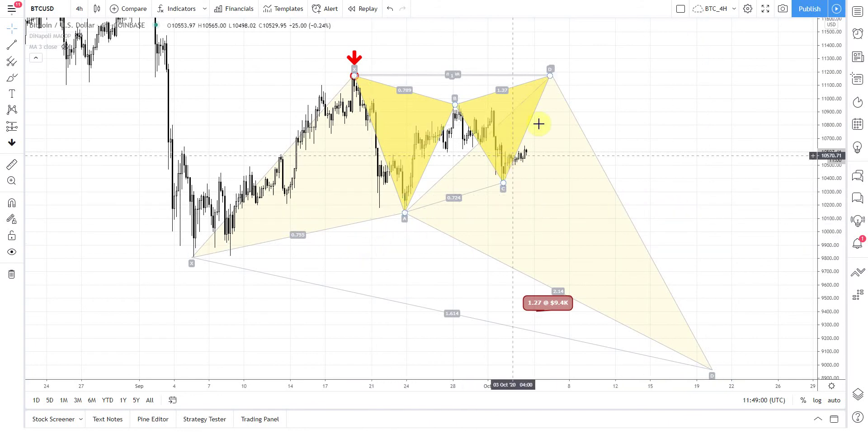
# Step: Move the smaller pattern's B onto the late-September peak, adjust C, and raise D level with X
pyautogui.moveTo(550, 76)
pyautogui.mouseDown()
pyautogui.moveTo(456, 98)
pyautogui.moveTo(455, 106)
pyautogui.mouseUp()
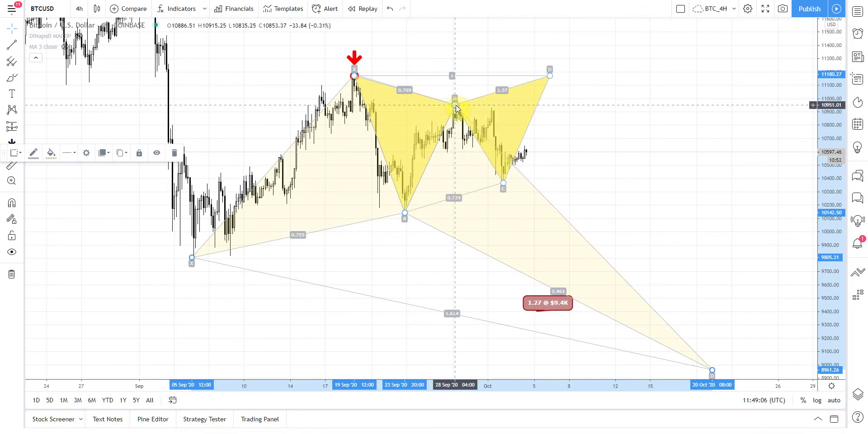
pyautogui.moveTo(455, 106); pyautogui.dragTo(455, 105)
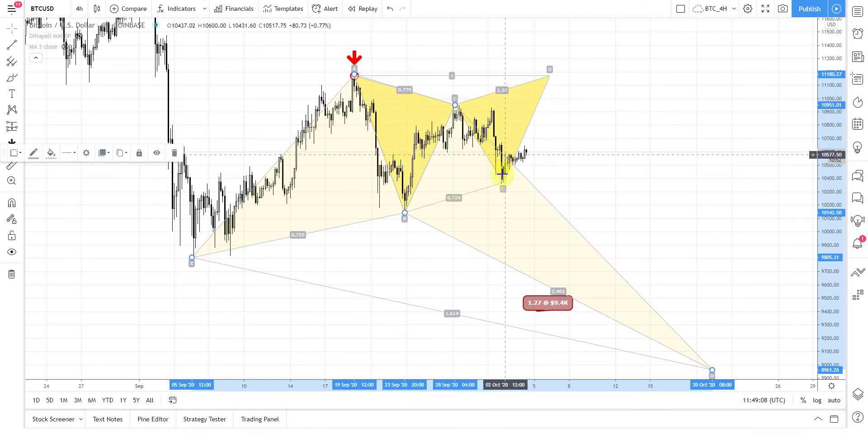
pyautogui.moveTo(492, 182); pyautogui.dragTo(502, 185)
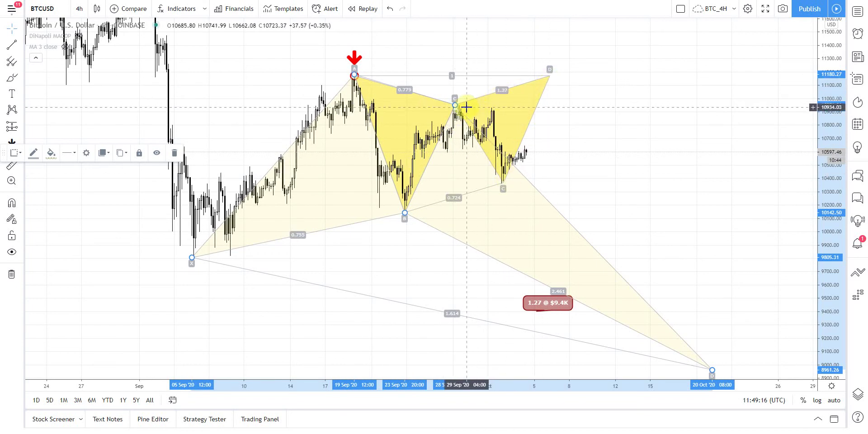
pyautogui.moveTo(455, 109); pyautogui.dragTo(457, 114)
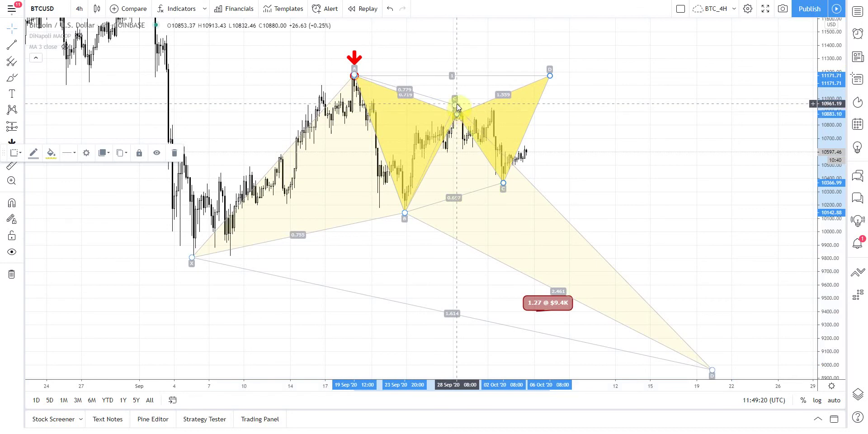
pyautogui.moveTo(549, 76); pyautogui.dragTo(550, 76)
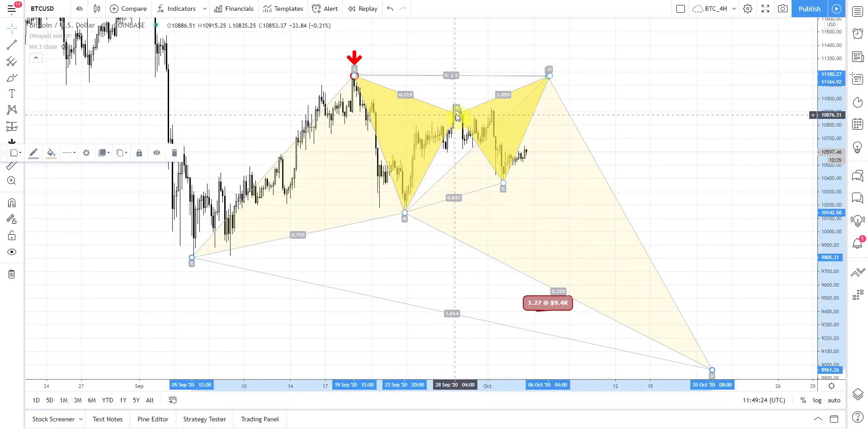
pyautogui.moveTo(456, 116); pyautogui.dragTo(455, 106)
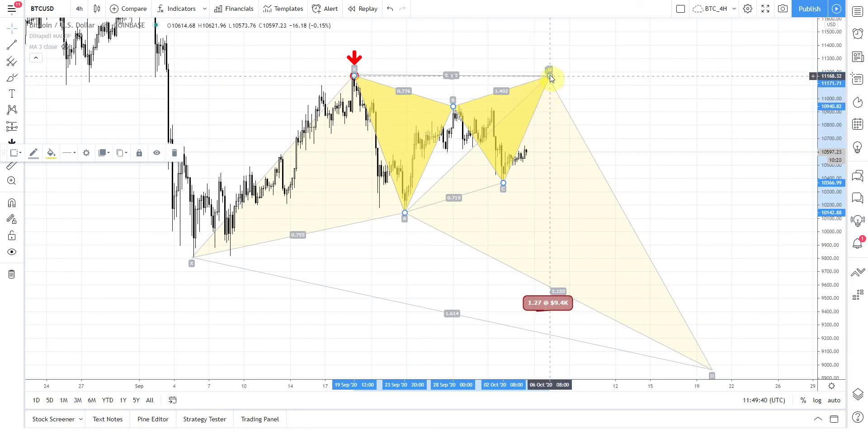
pyautogui.moveTo(549, 76); pyautogui.dragTo(550, 74)
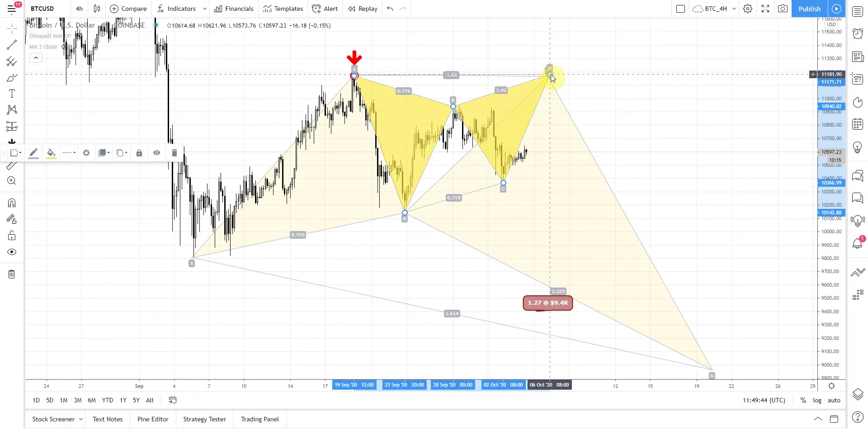
# Step: Raise the larger pattern's top-right anchor, then select each overlapping pattern and the red arrow to compare them
pyautogui.click(548, 79)
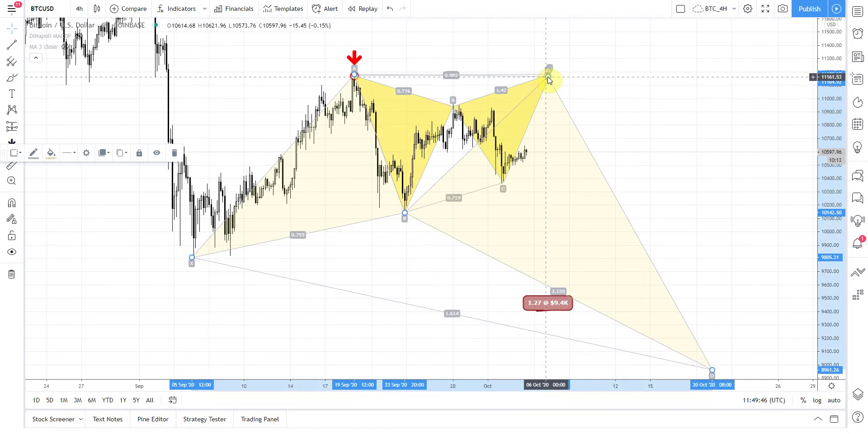
pyautogui.moveTo(548, 80); pyautogui.dragTo(548, 70)
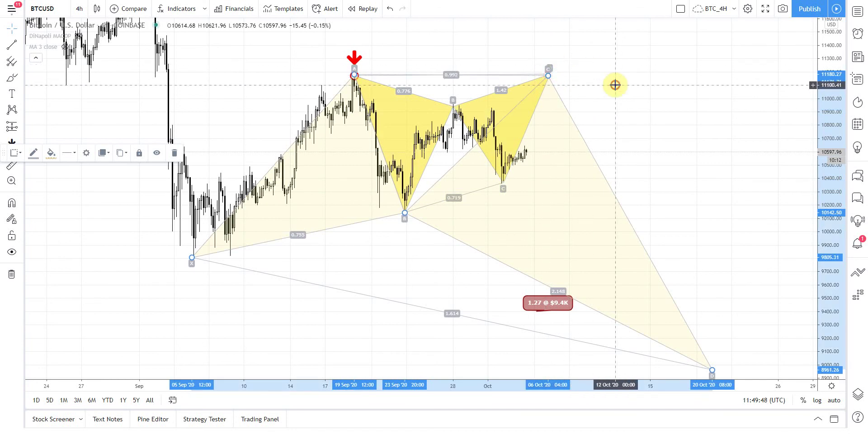
pyautogui.click(614, 85)
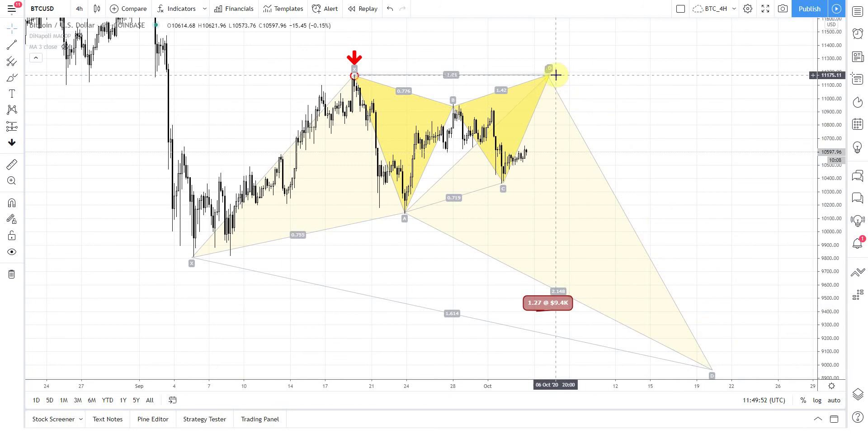
pyautogui.click(352, 79)
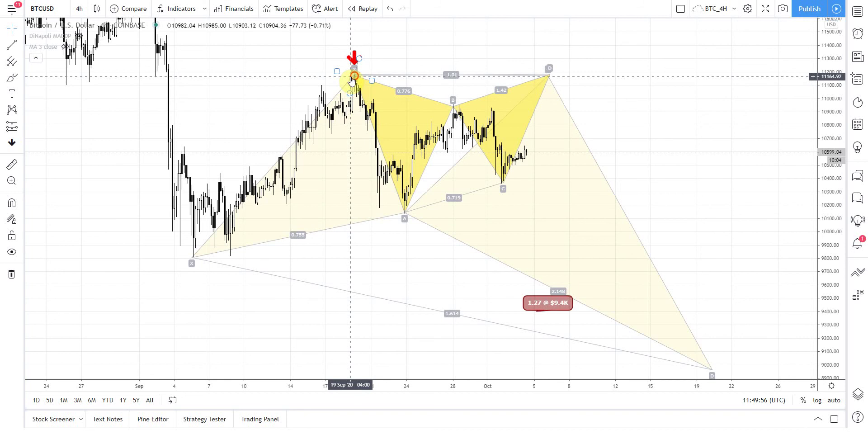
pyautogui.click(538, 44)
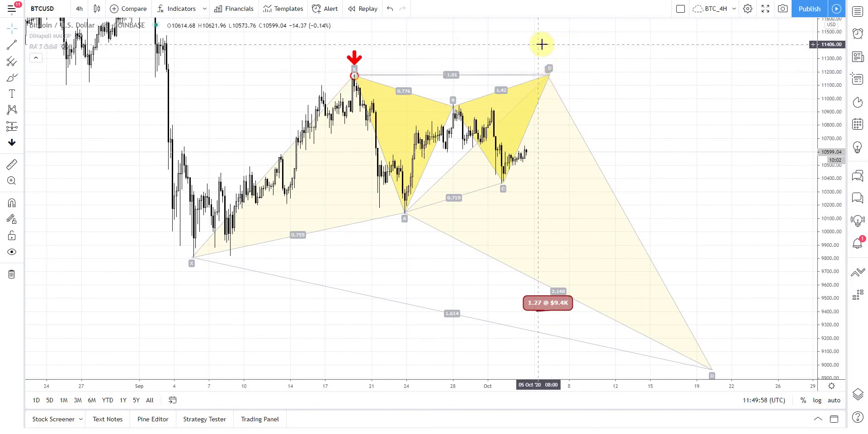
pyautogui.click(548, 78)
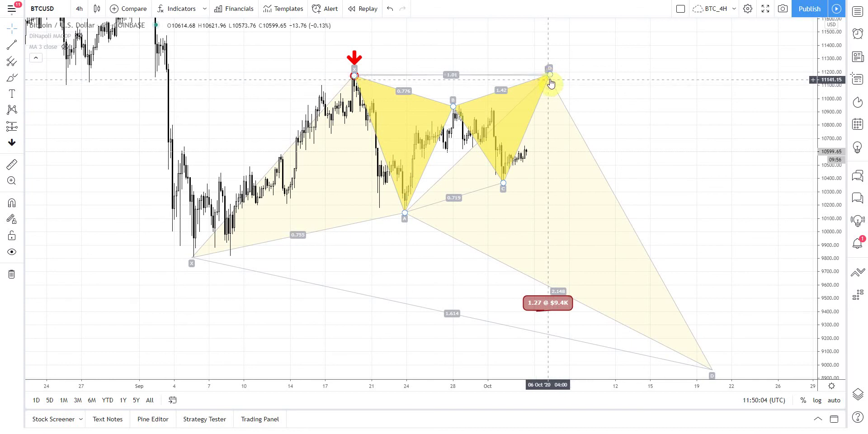
pyautogui.click(549, 76)
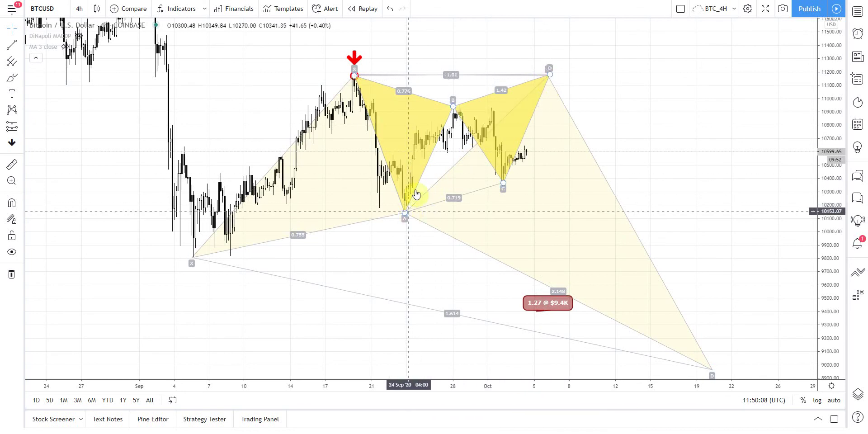
pyautogui.click(504, 182)
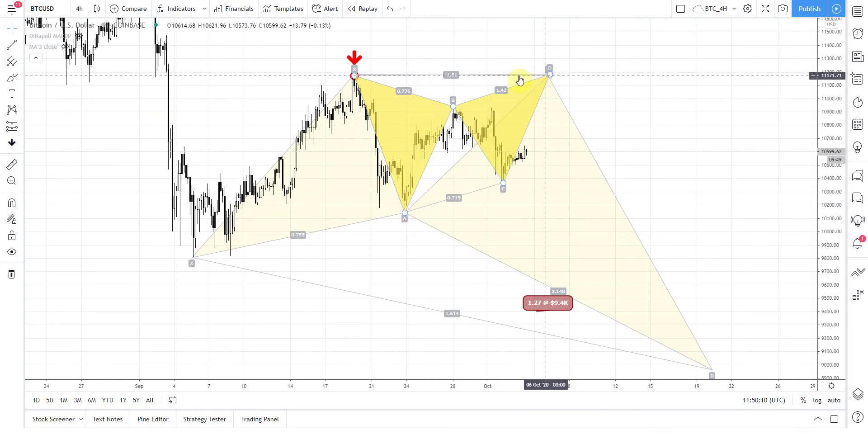
pyautogui.click(351, 79)
pyautogui.click(353, 81)
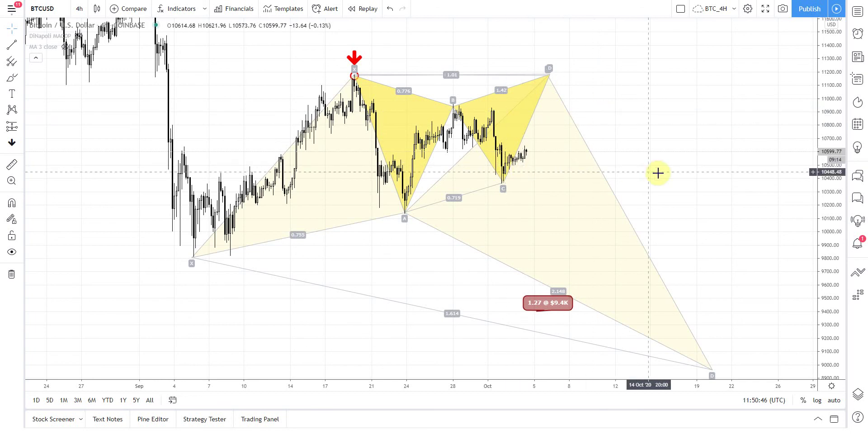
pyautogui.moveTo(552, 304)
pyautogui.mouseDown()
pyautogui.moveTo(709, 297)
pyautogui.moveTo(711, 312)
pyautogui.mouseUp()
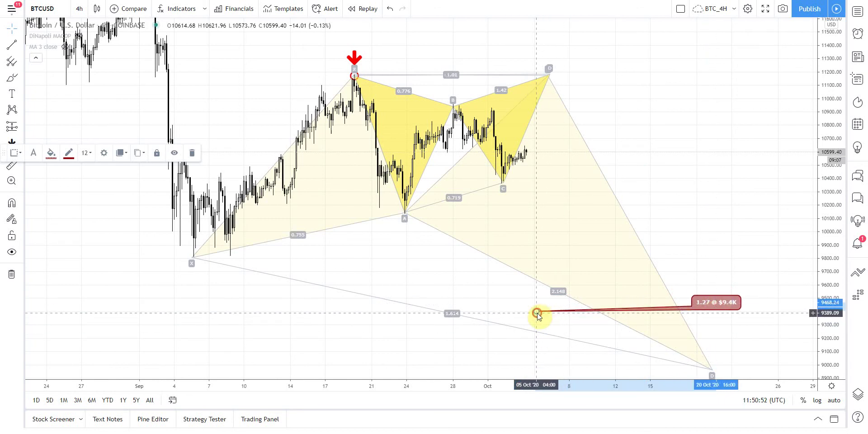
# Step: Drag the 1.27 @ $9.4K callout's anchor onto the larger pattern's right leg near 9,420
pyautogui.moveTo(537, 311); pyautogui.dragTo(682, 308)
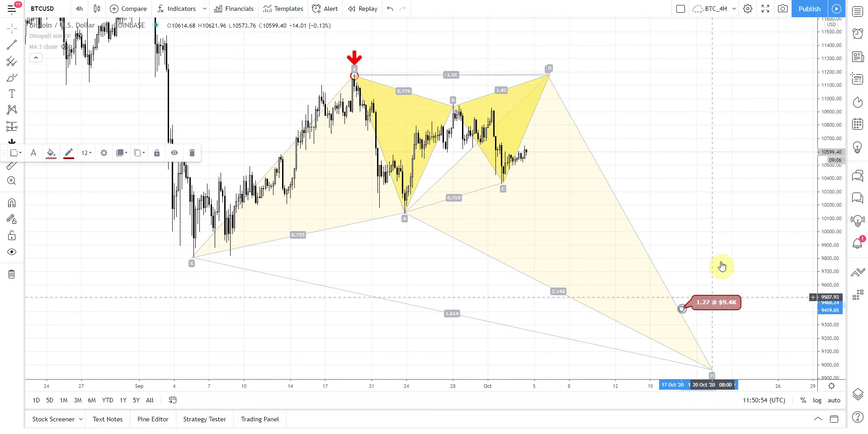
pyautogui.click(719, 237)
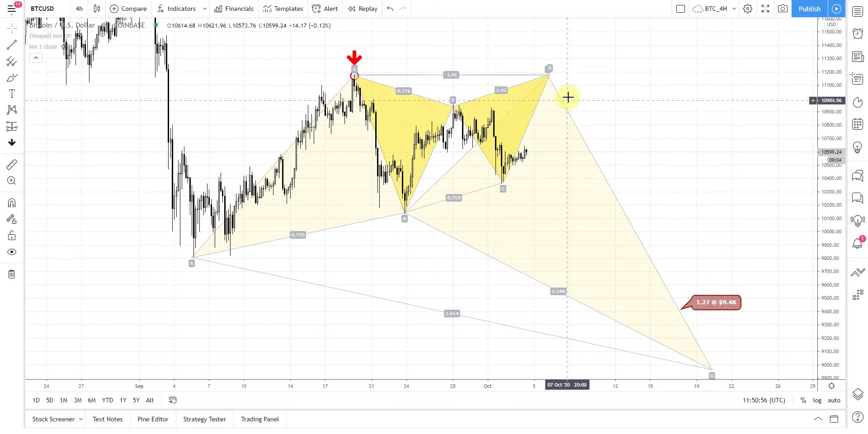